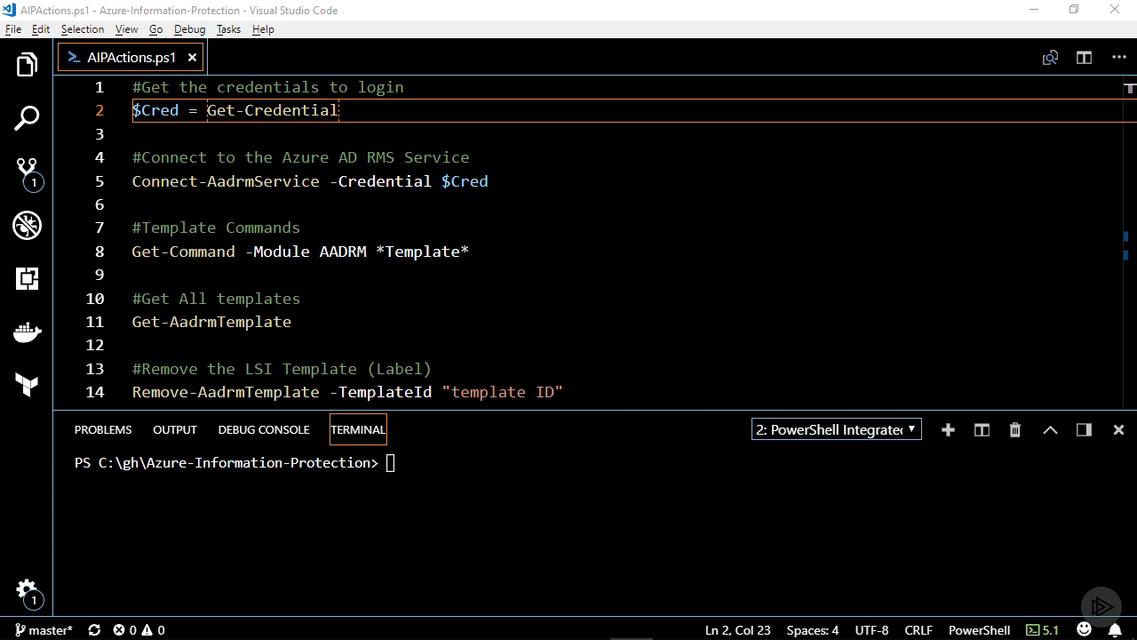
Run the script line Get-Command -Module AADRM *Template* and enlarge the terminal to show its full output.
left_click_drag(471, 252, 132, 252)
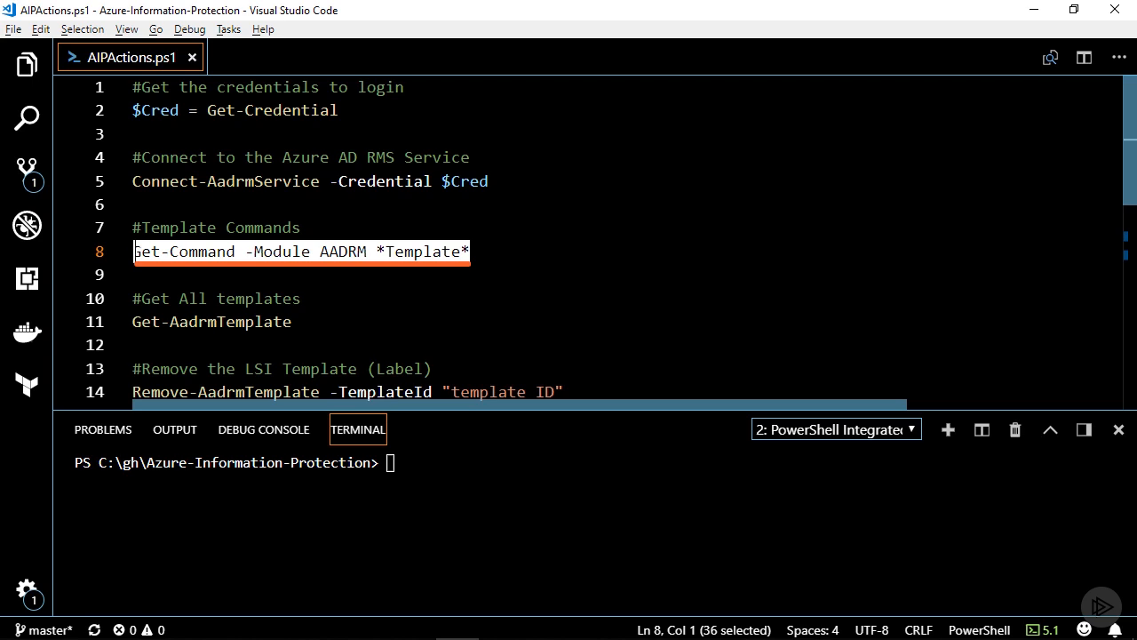
key("F8")
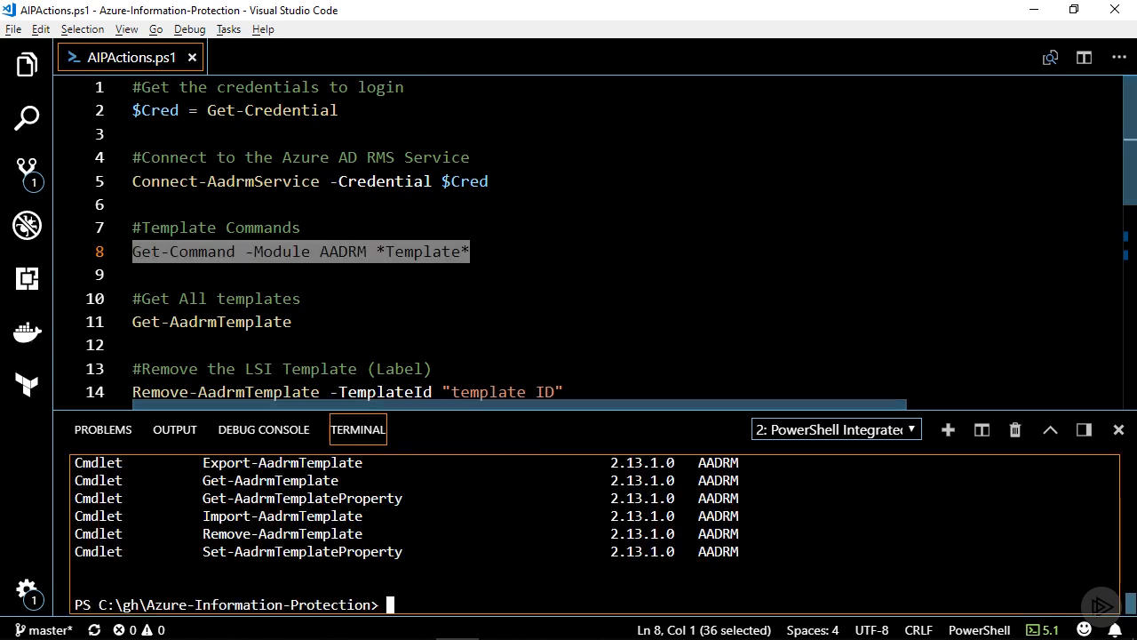
mouse_move(515, 409)
left_mouse_down()
mouse_move(517, 283)
mouse_move(519, 335)
left_mouse_up()
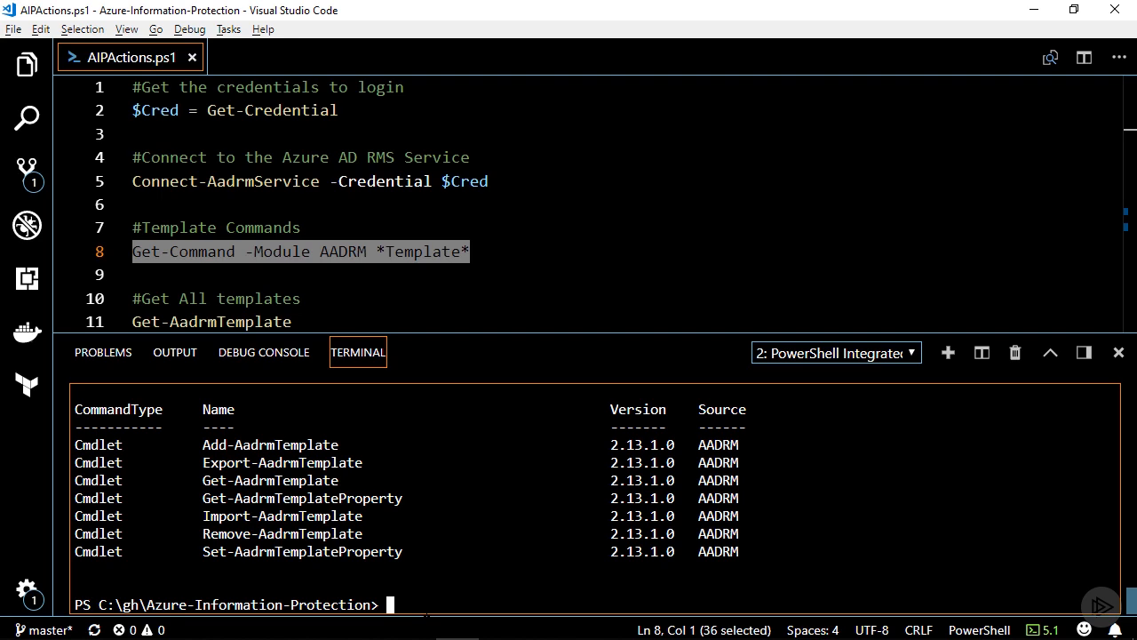
Run the Get-AadrmTemplate line from the script and review the listed templates for the Life Settlement Group entry.
scroll(227, 215, "down", 2)
left_click(227, 215)
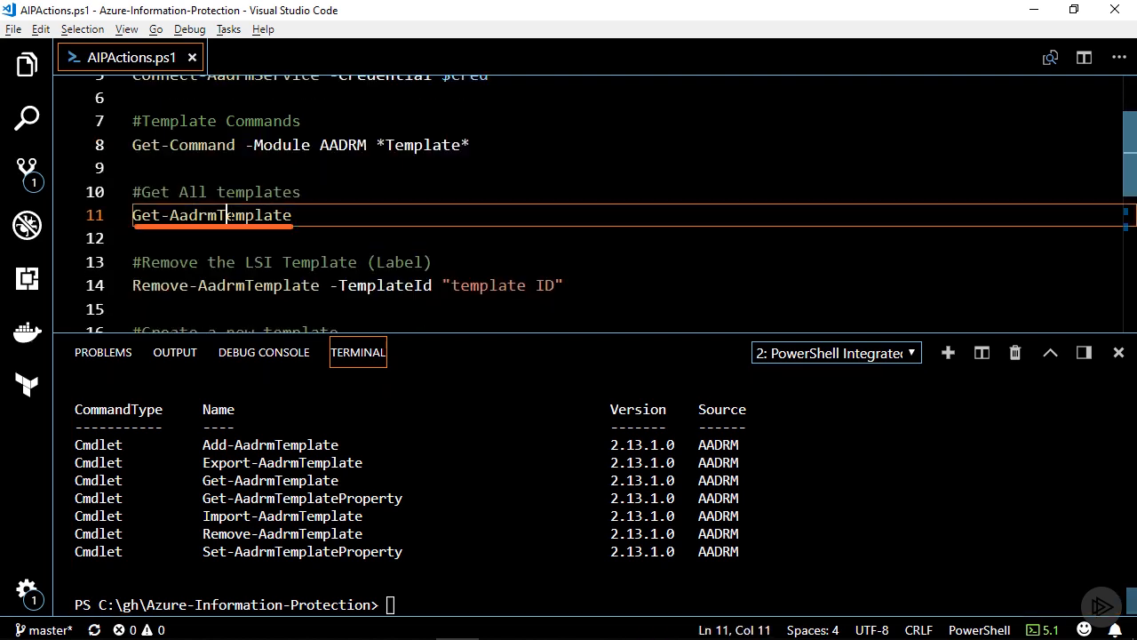
triple_click(227, 215)
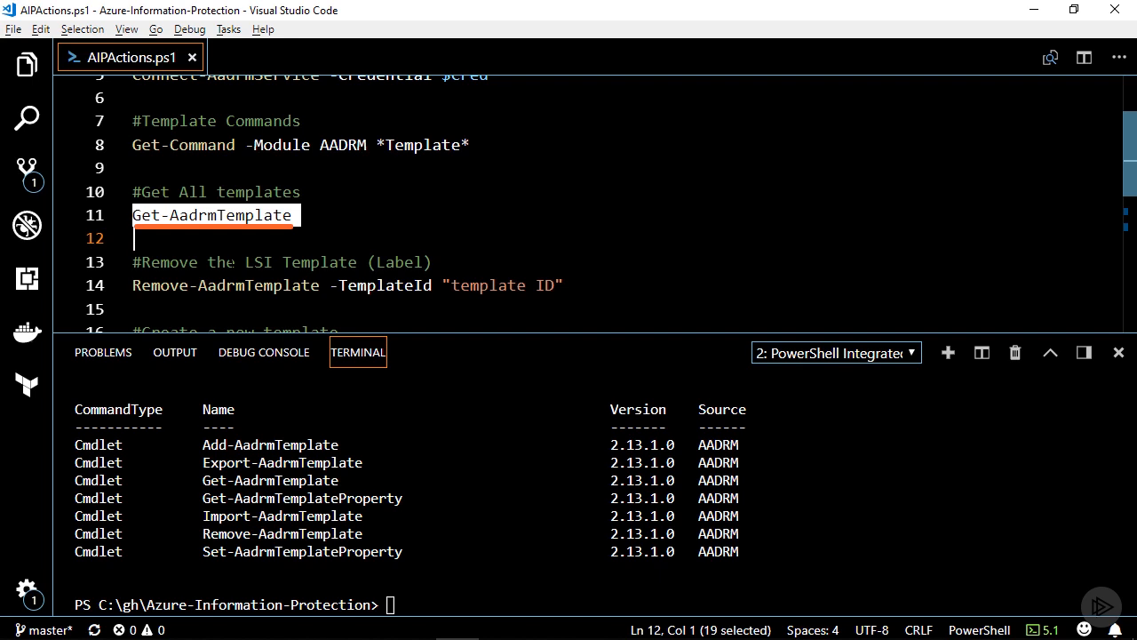
key("F8")
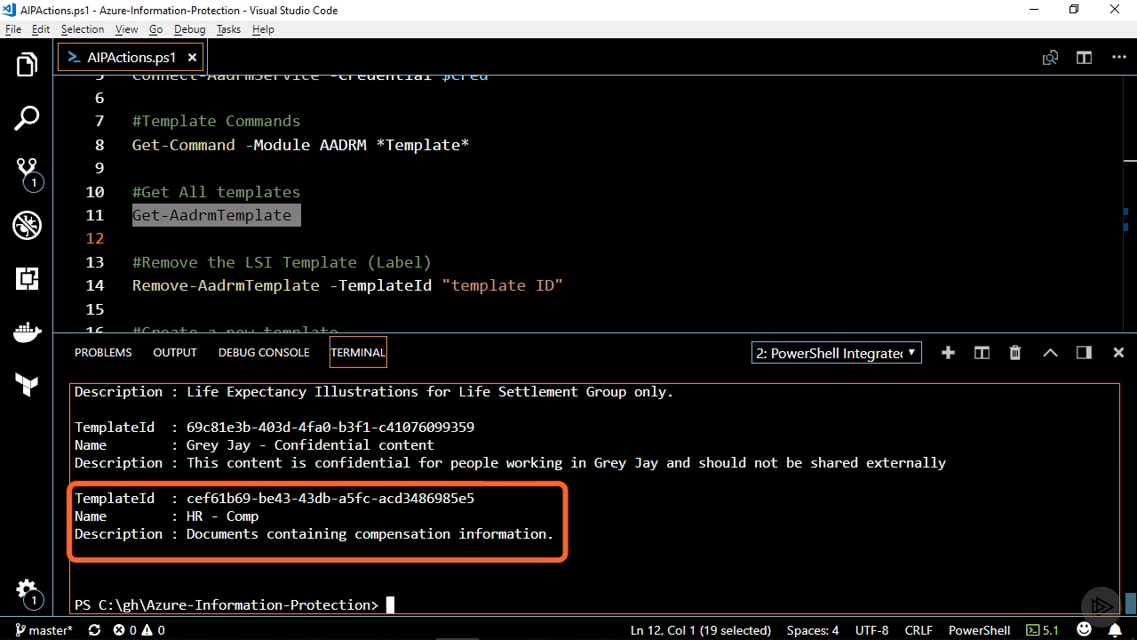
scroll(595, 498, "up", 2)
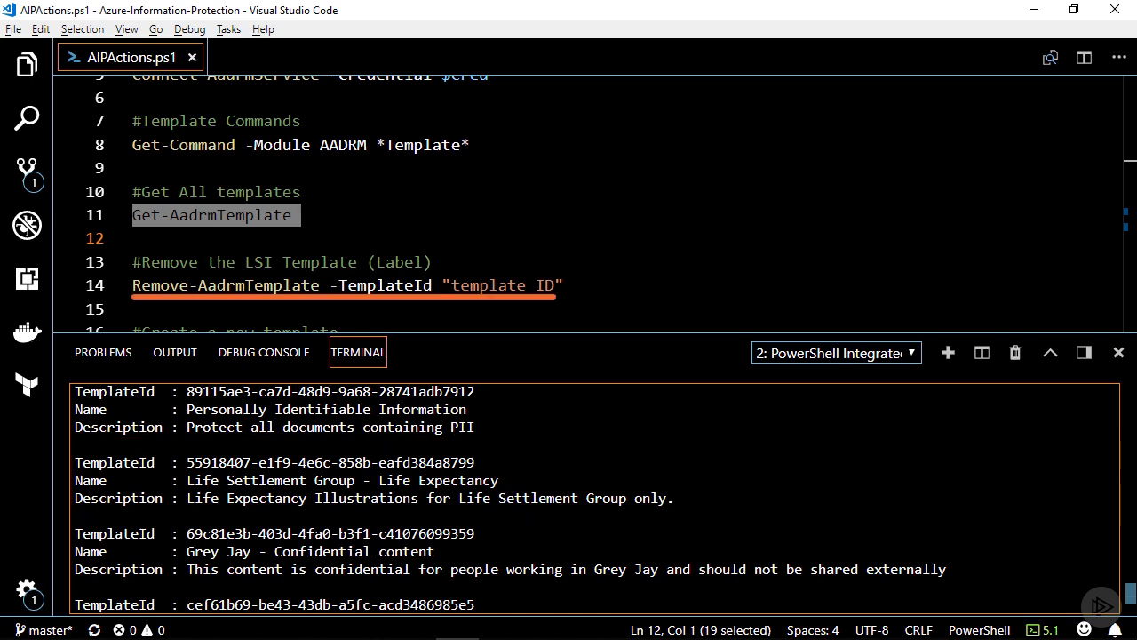
Send the script's Remove-AadrmTemplate -TemplateId line to the terminal and erase its quoted "template ID" placeholder.
left_click_drag(563, 284, 132, 285)
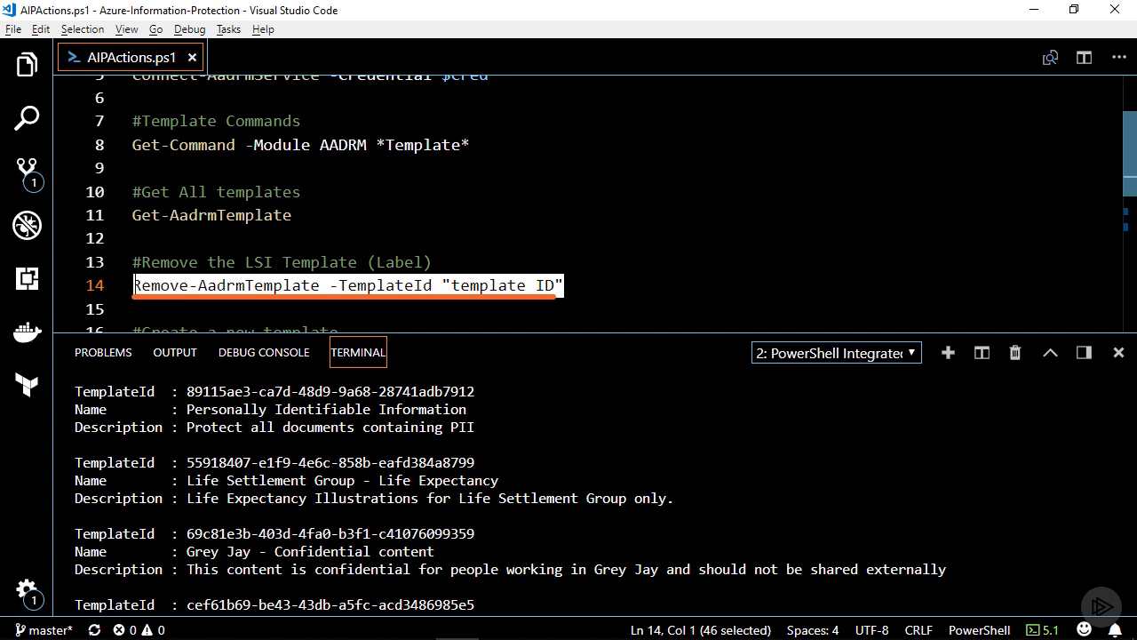
key("F8")
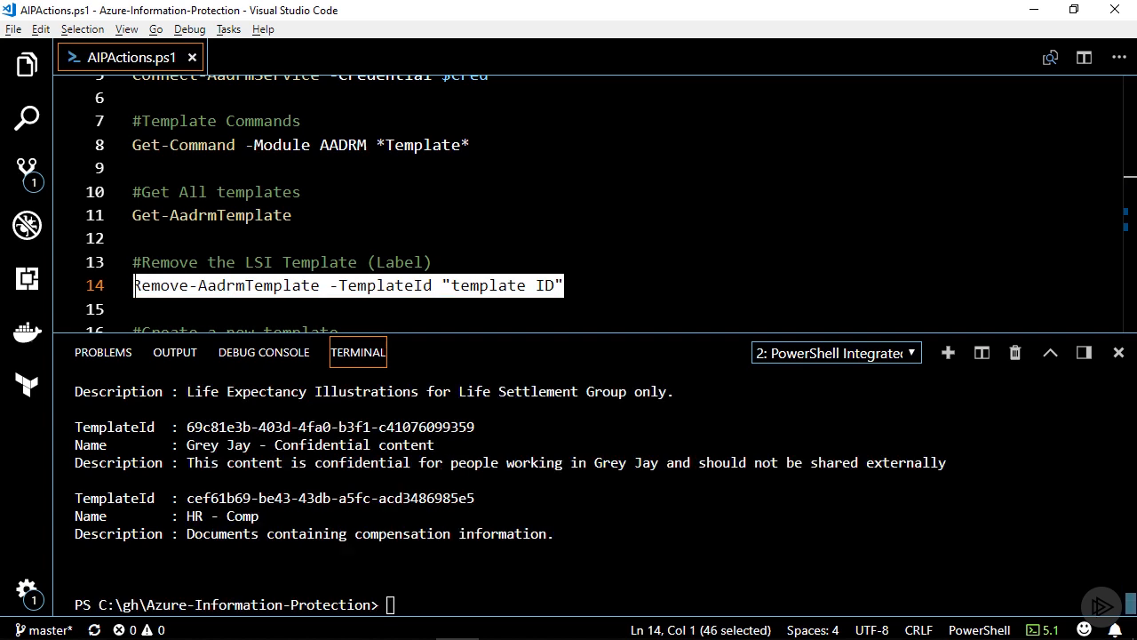
key("BackSpace")
key("BackSpace")
key("BackSpace")
key("BackSpace")
key("BackSpace")
key("BackSpace")
key("BackSpace")
key("BackSpace")
key("BackSpace")
key("BackSpace")
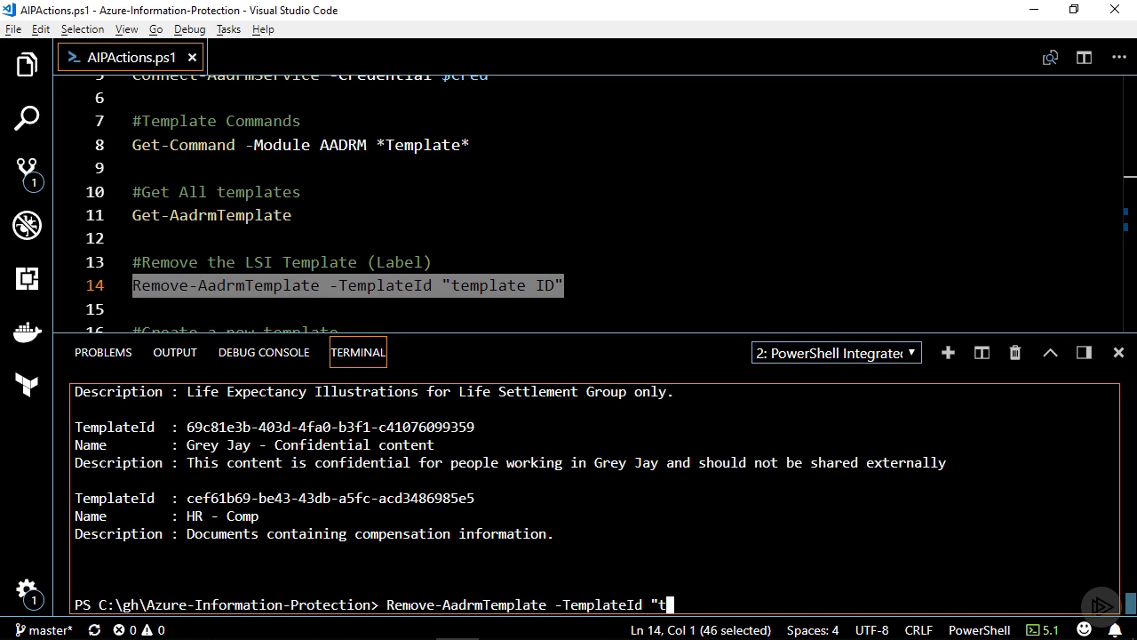
Copy the ID of the "Life Settlement Group - Life Expectancy" template into the Remove-AadrmTemplate command and run it.
scroll(303, 463, "up", 2)
double_click(303, 463)
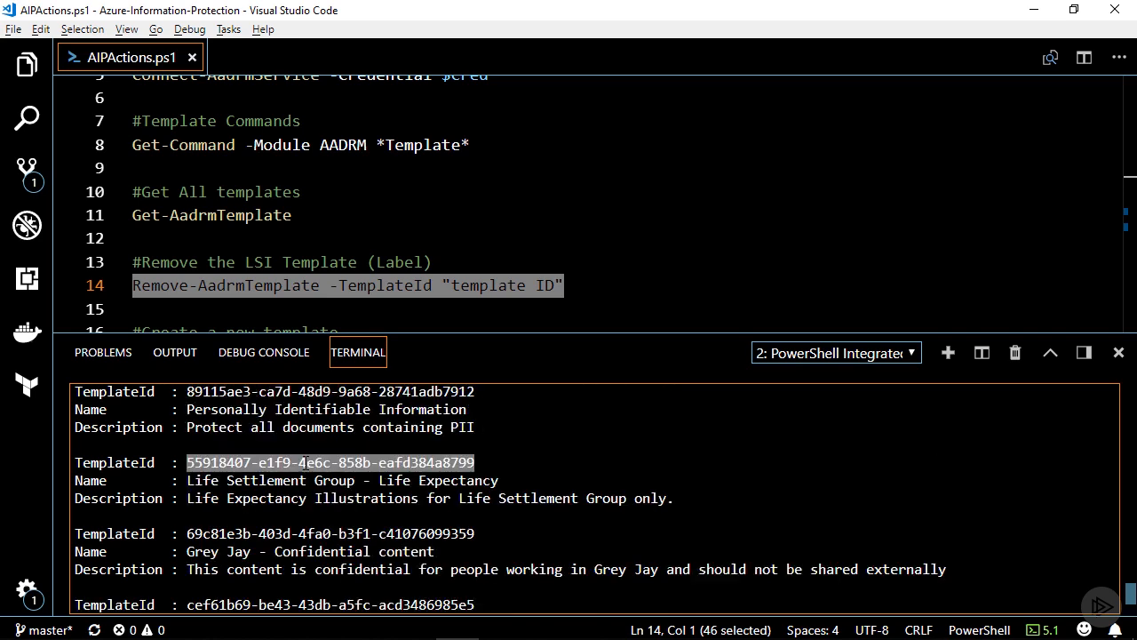
key("ctrl+c")
key("ctrl+v")
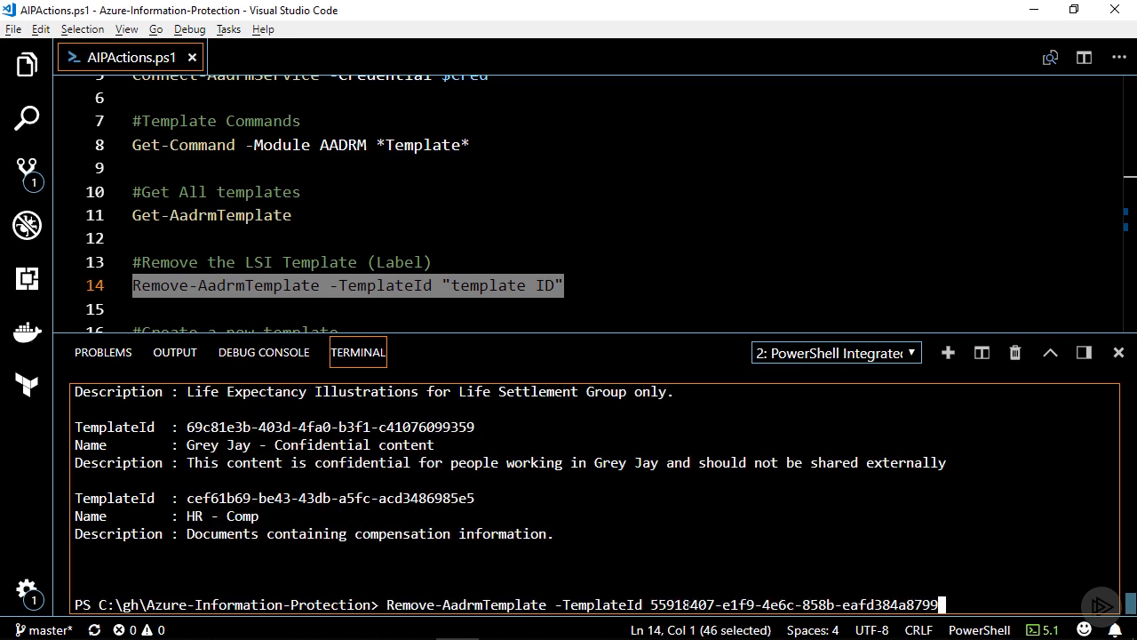
key("Return")
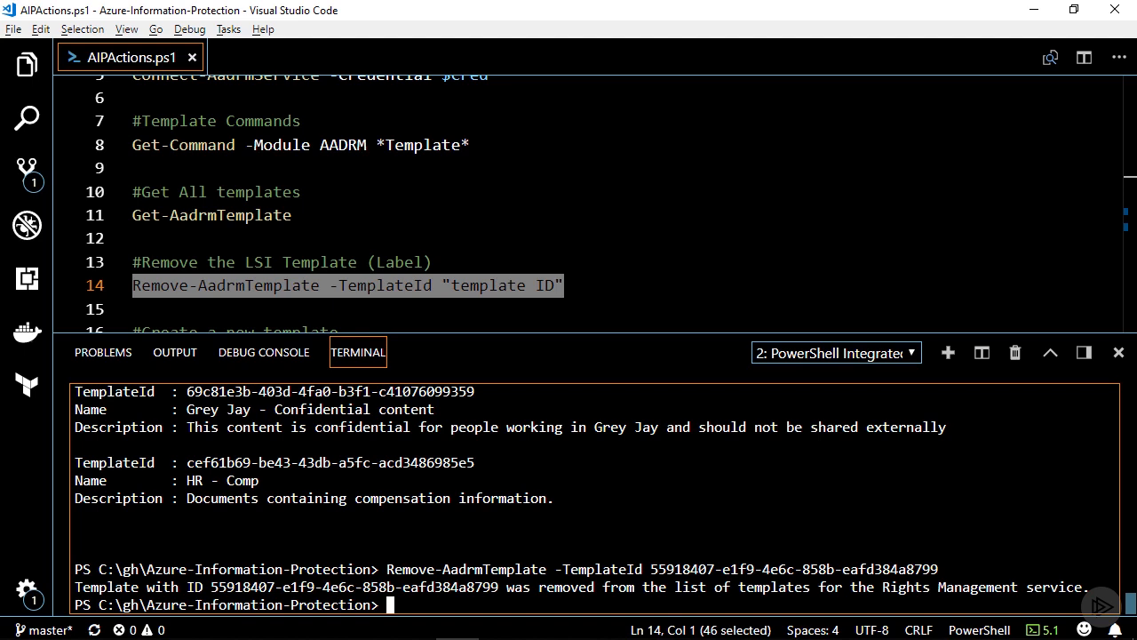
Review and run the script's "Create a new template" block, lines 17 to 23, to add the published "Grey Jay - Highly Confidential content" template.
scroll(586, 195, "down", 1)
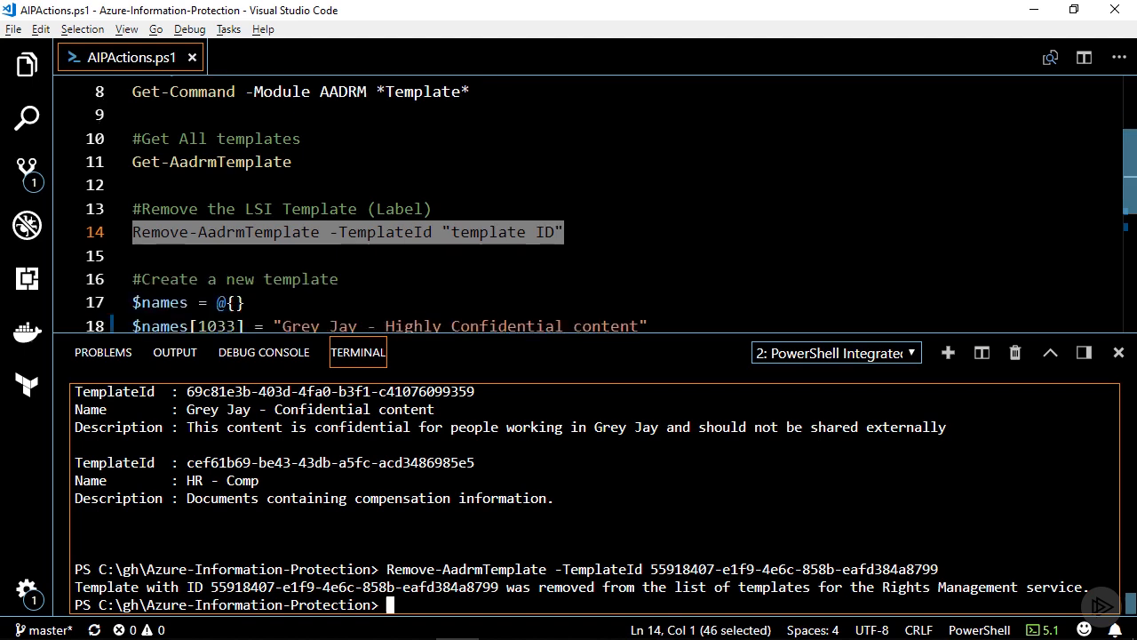
scroll(586, 196, "down", 2)
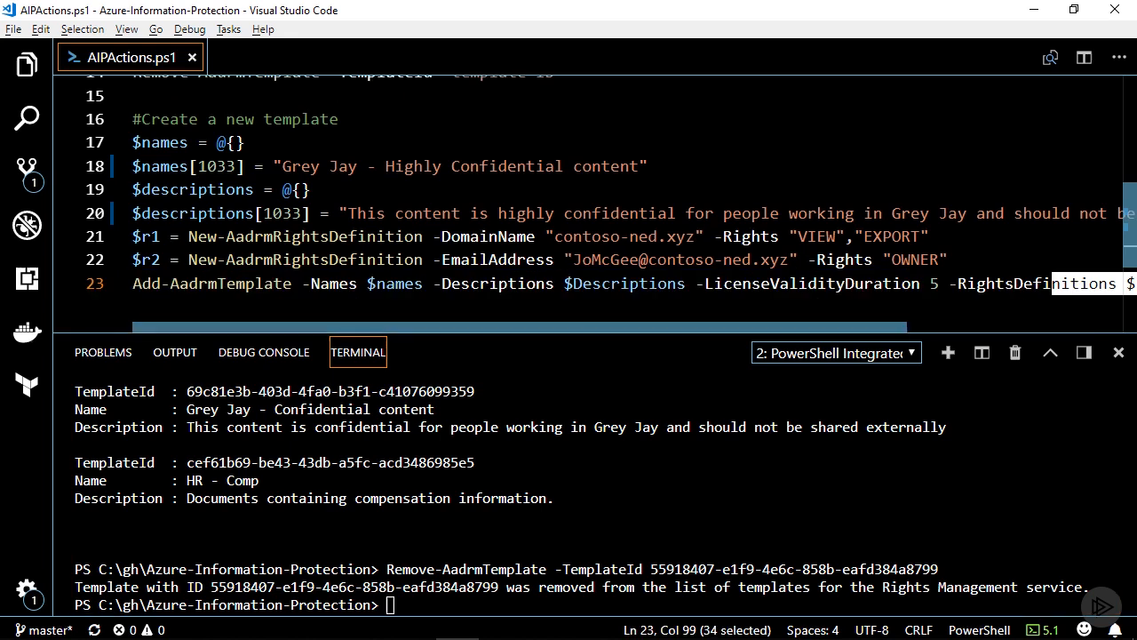
left_click(1052, 307)
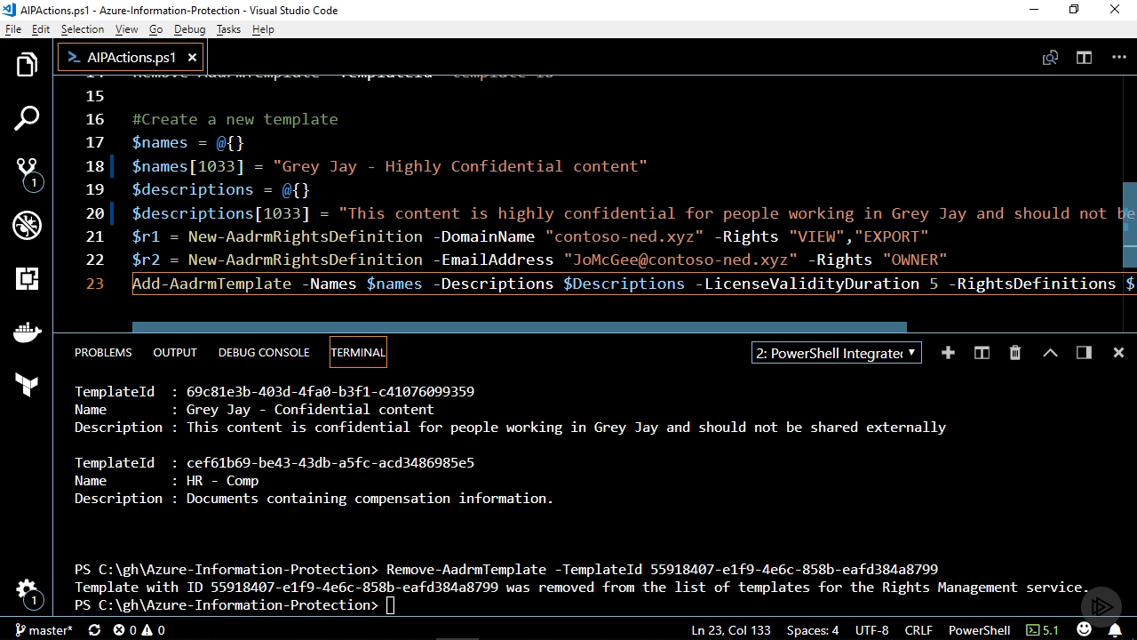
left_click(546, 259)
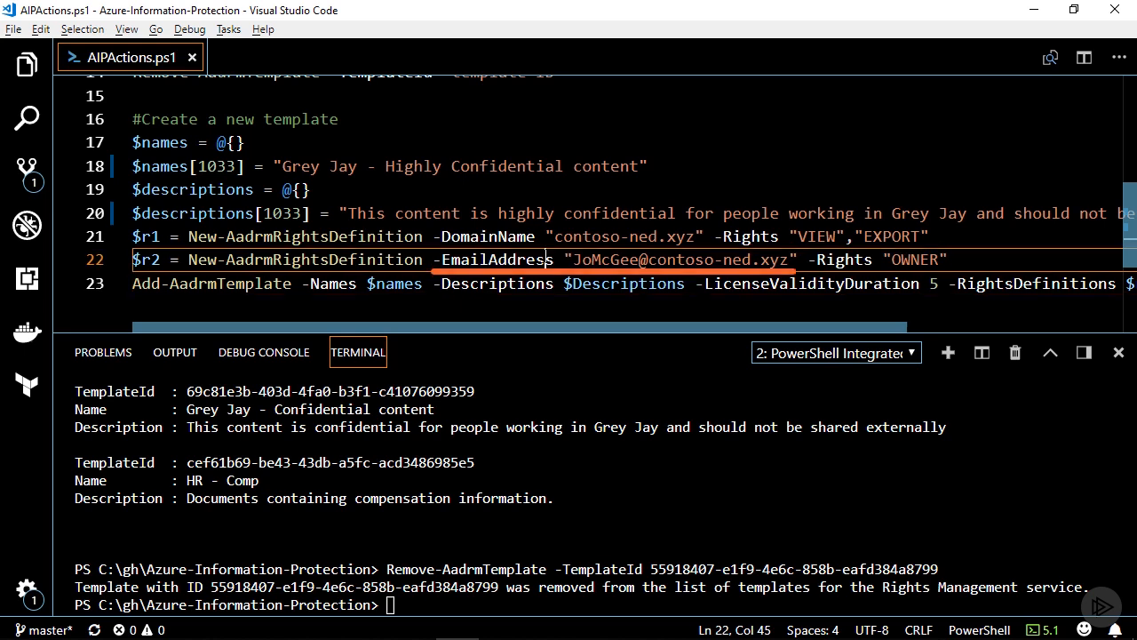
left_click(433, 282)
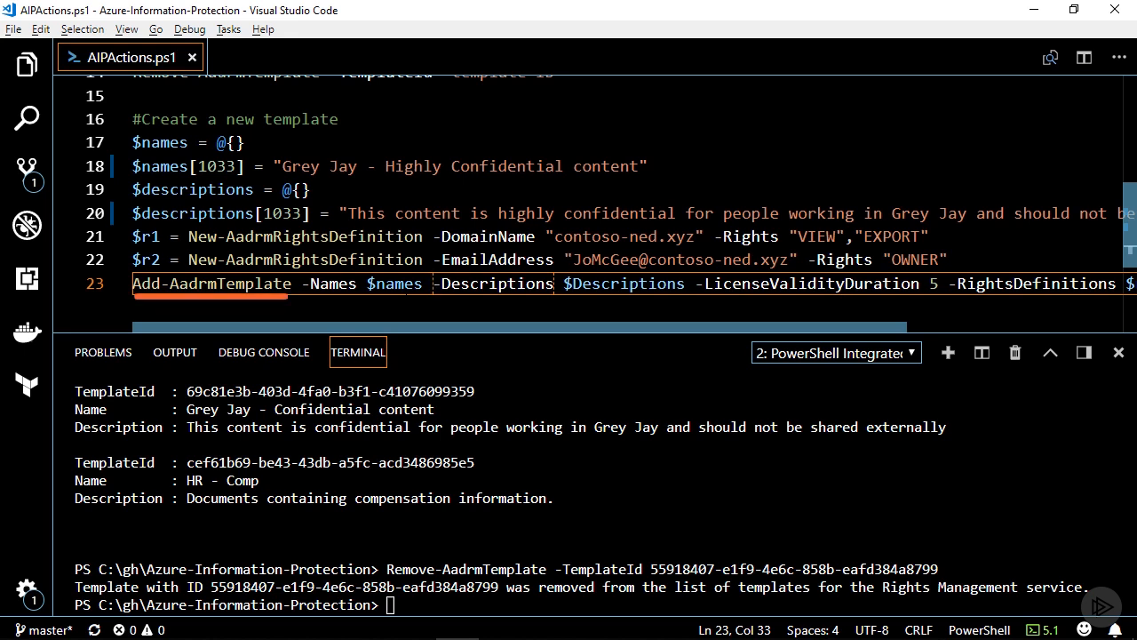
left_click(431, 328)
left_click_drag(431, 329, 662, 328)
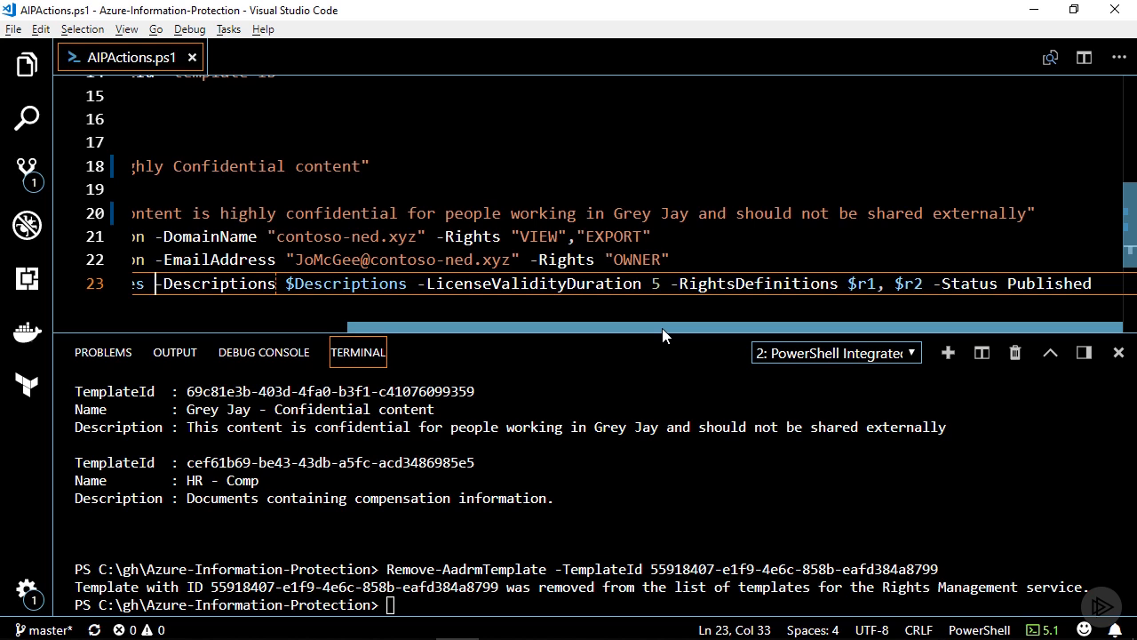
left_click_drag(1091, 284, 125, 146)
key("F8")
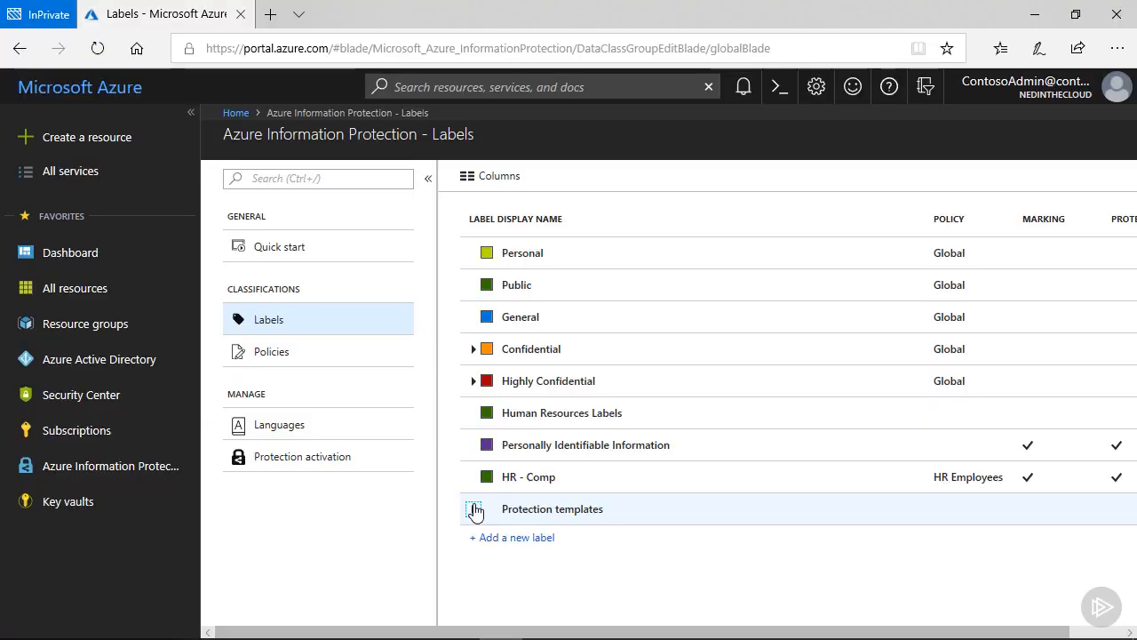
Switch to the Azure portal's Azure Information Protection labels and expand Protection templates to check for the new template.
left_click(96, 48)
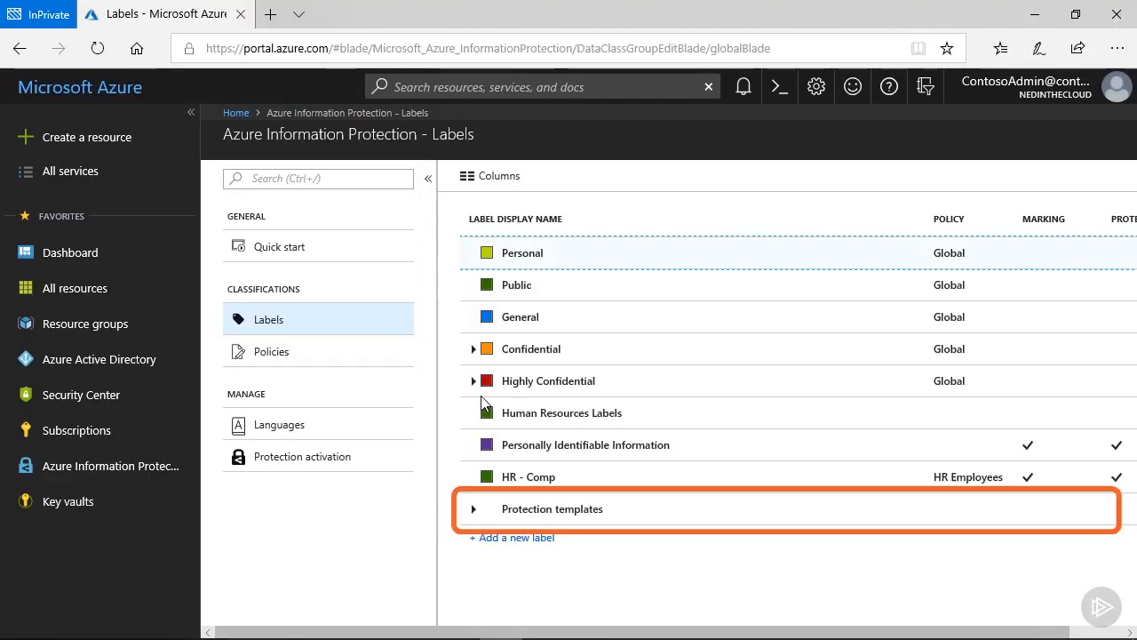
left_click(473, 510)
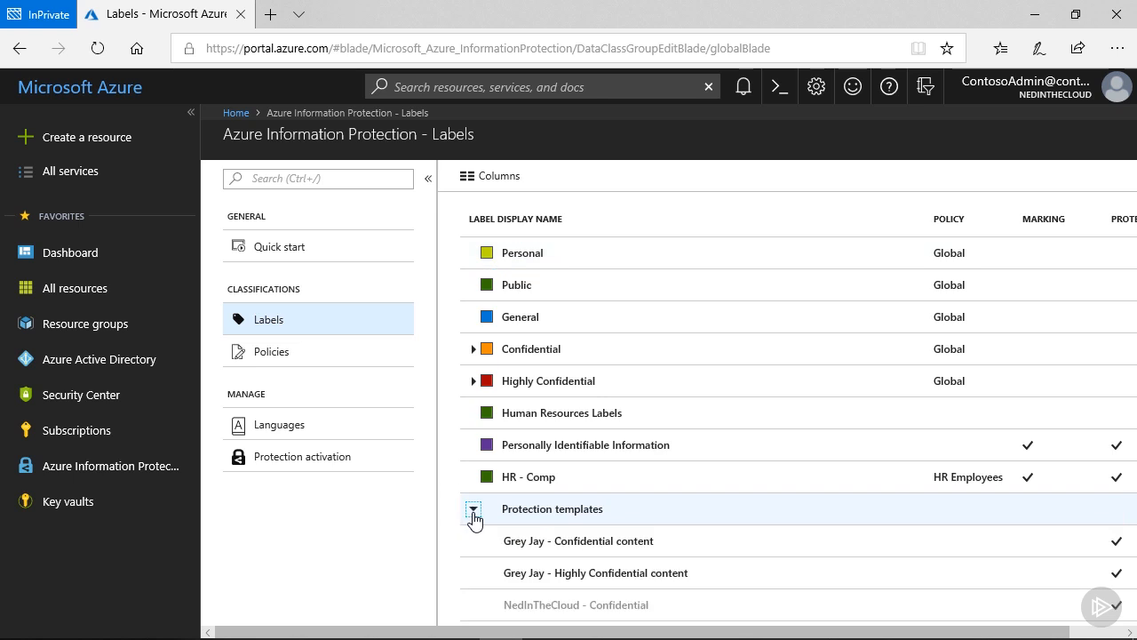
scroll(630, 462, "down", 1)
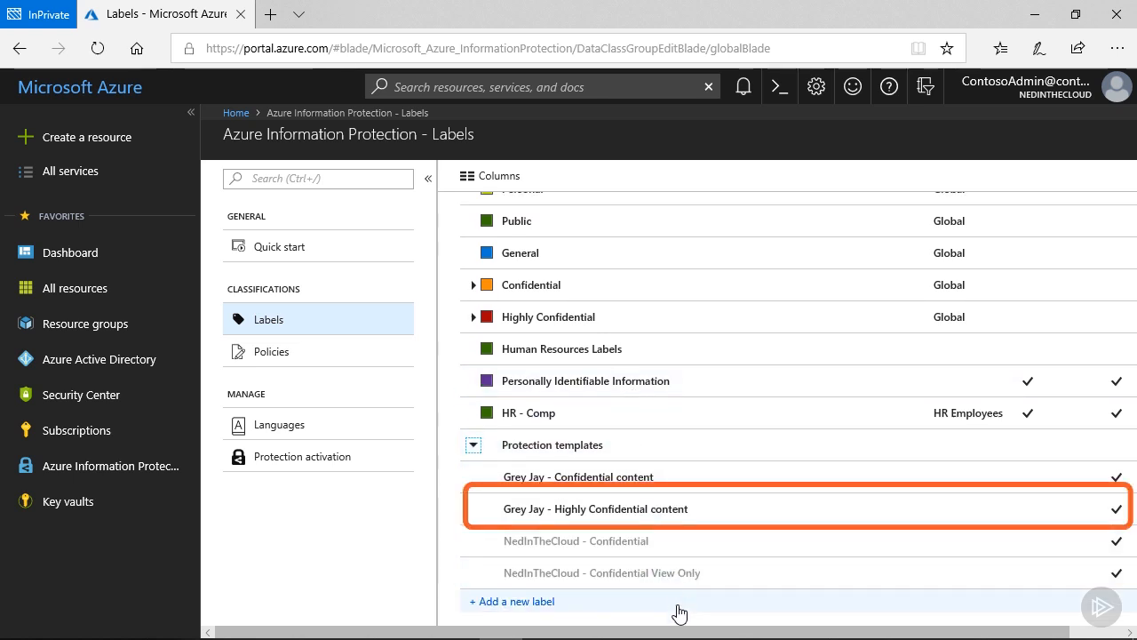